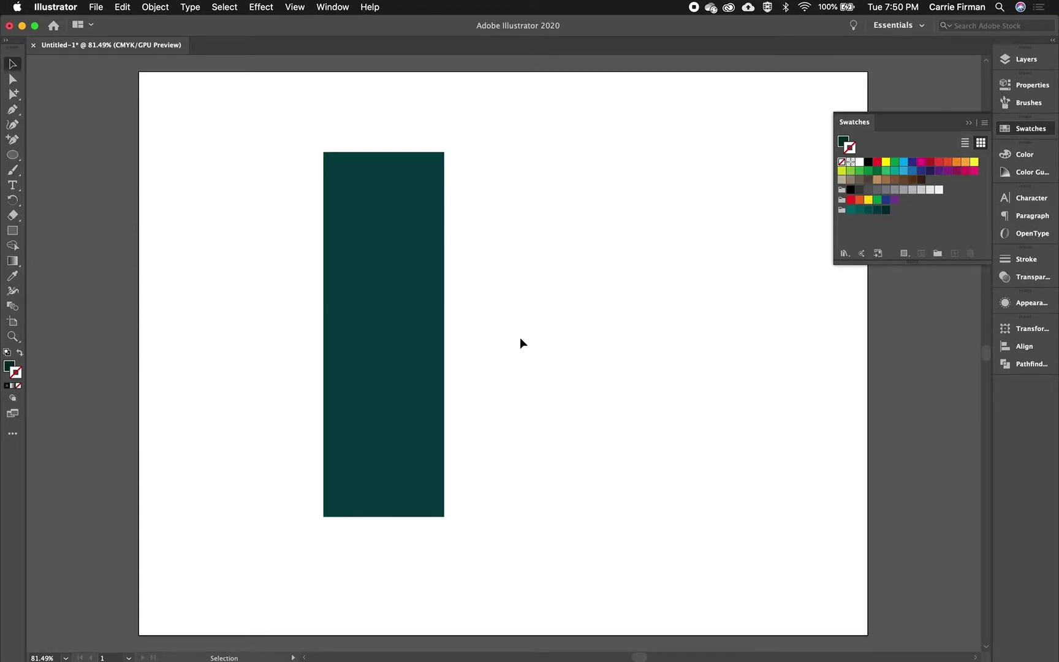
# - Shift the dark teal rectangle slightly down and to the right on the artboard
pyautogui.moveTo(411, 315); pyautogui.dragTo(399, 339)
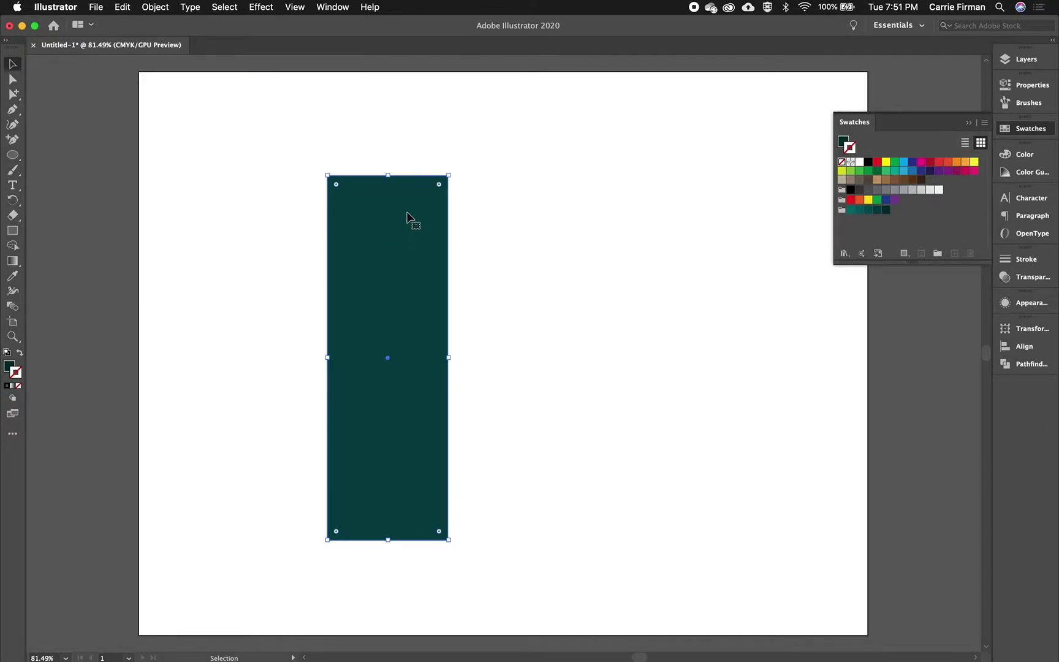
# - Draw a white-filled circle and move it onto the top of the teal rectangle
pyautogui.moveTo(12, 154); pyautogui.dragTo(50, 156)
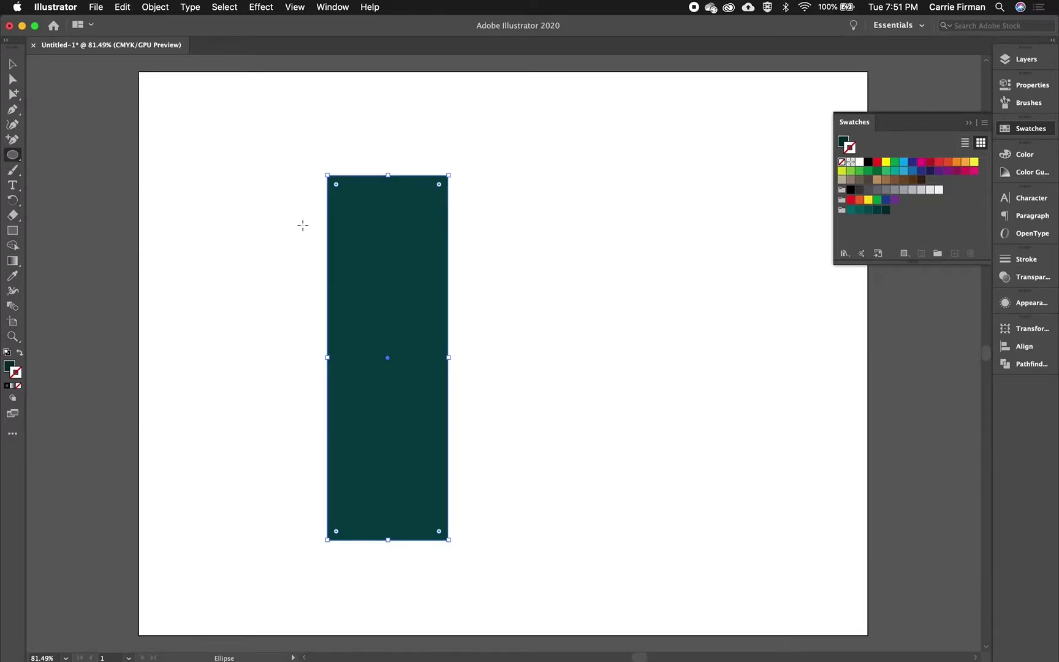
pyautogui.moveTo(497, 275); pyautogui.dragTo(538, 263)
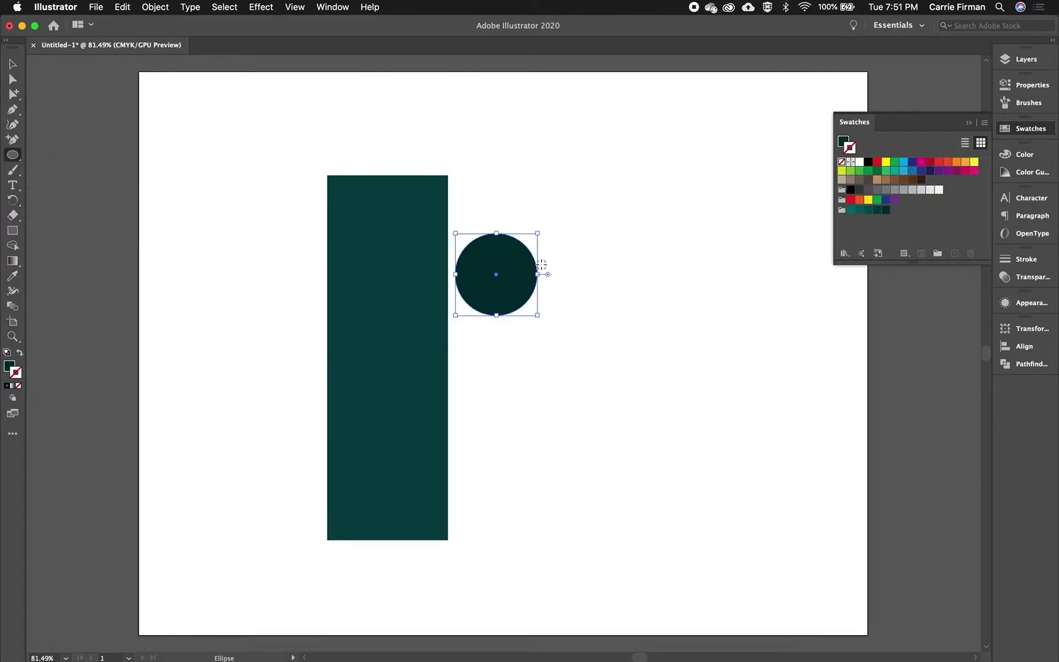
pyautogui.click(860, 162)
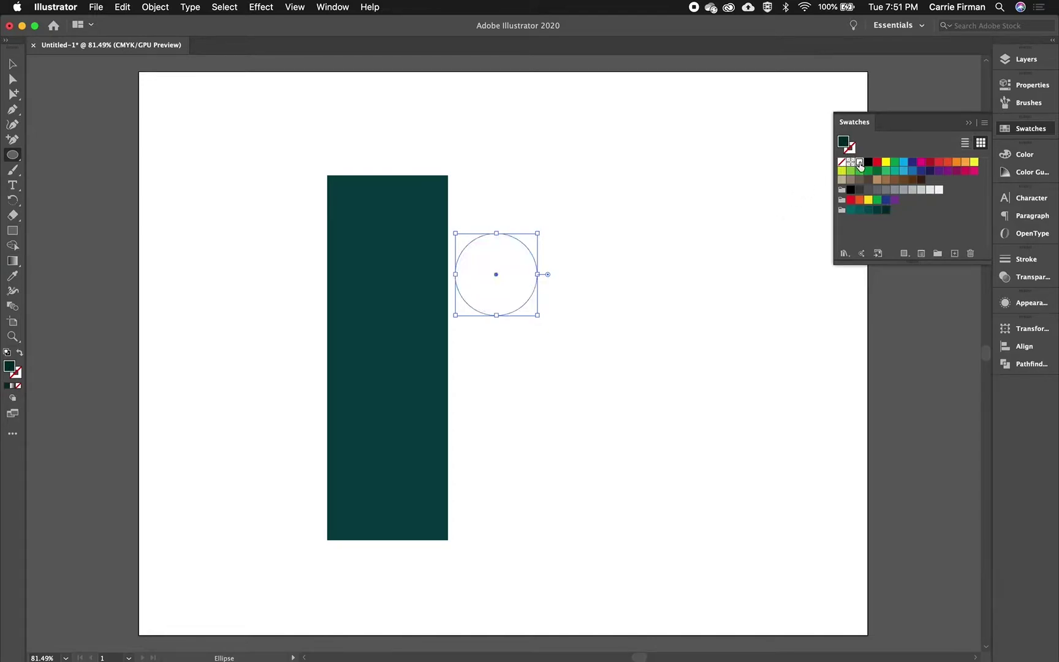
pyautogui.press('v')
pyautogui.moveTo(515, 298); pyautogui.dragTo(380, 291)
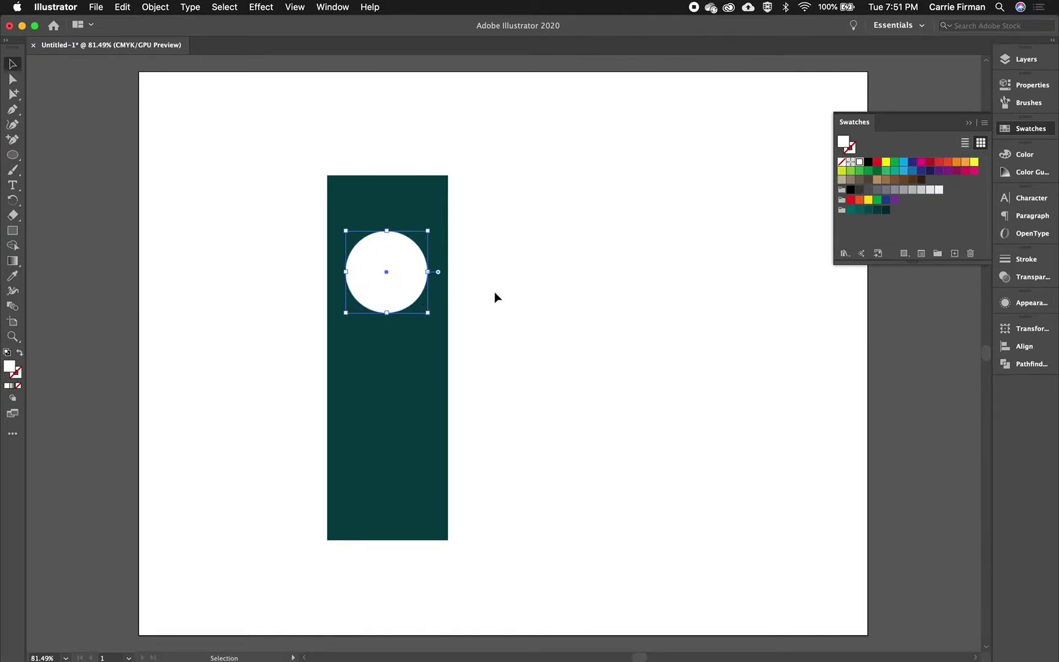
pyautogui.click(12, 231)
# - Draw a large rectangle around the bar, fill it 30% grey and send it to back
pyautogui.moveTo(211, 103); pyautogui.dragTo(624, 600)
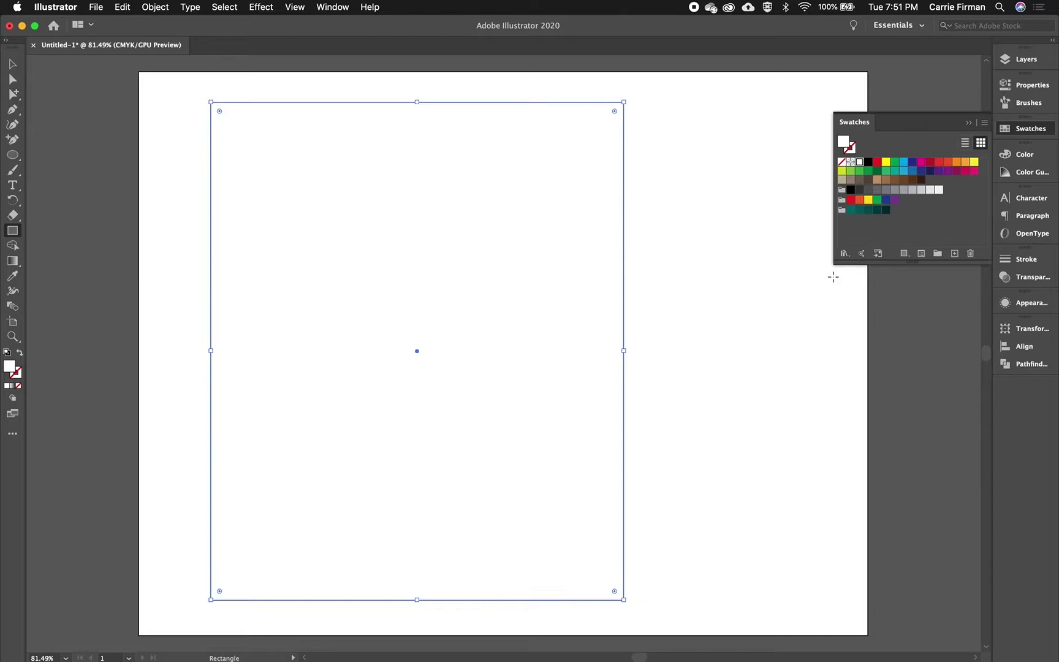
pyautogui.click(912, 190)
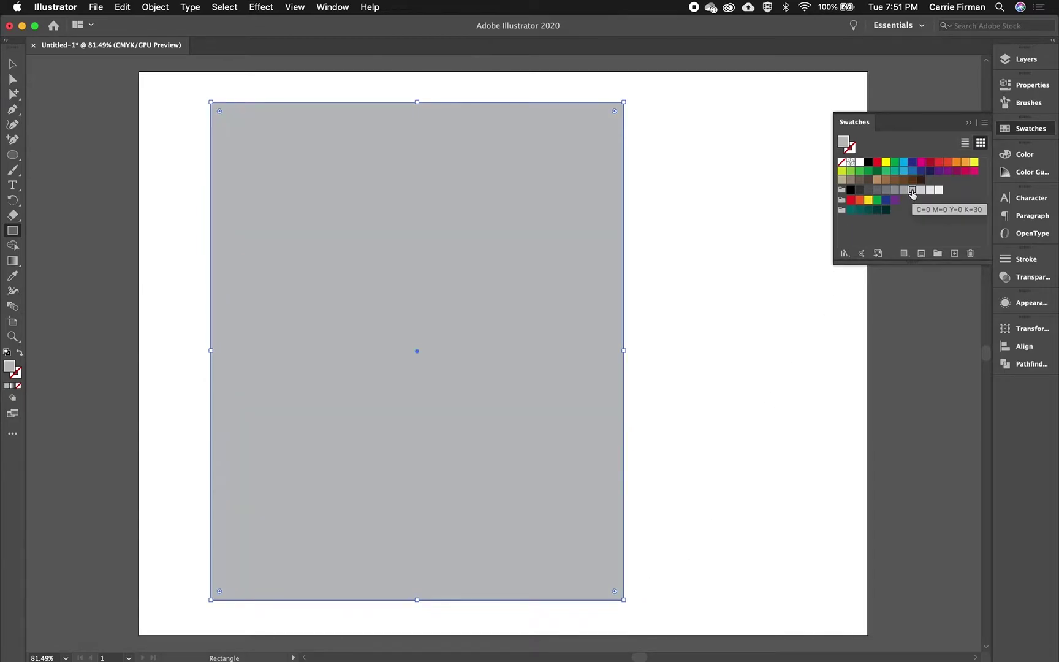
pyautogui.press('super+shift+bracketleft')
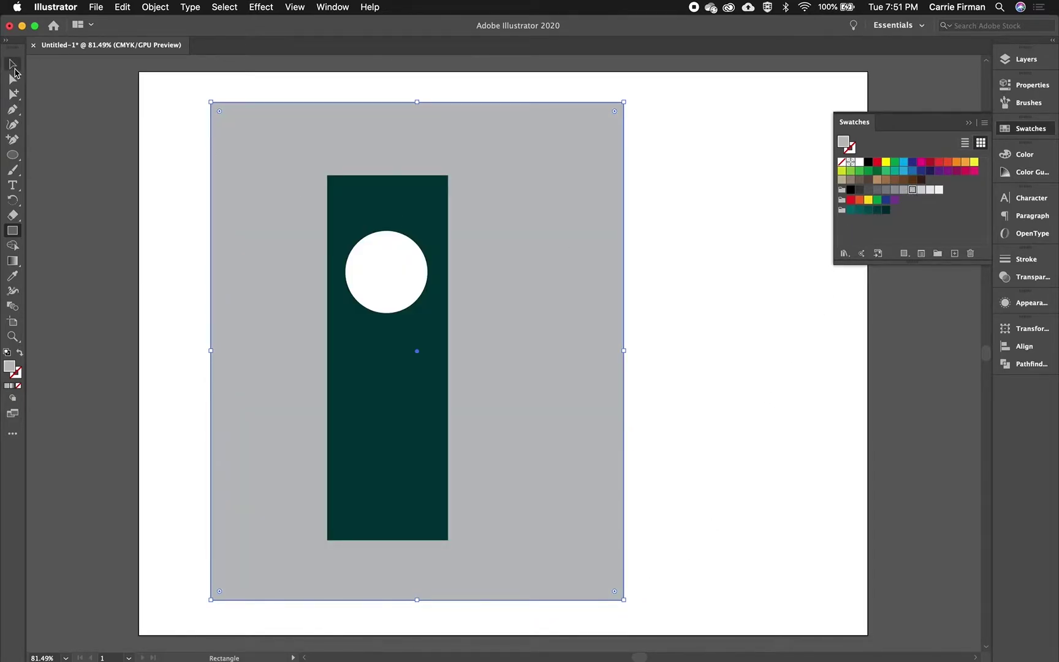
# - Nudge the white circle slightly to the right
pyautogui.press('v')
pyautogui.click(397, 288)
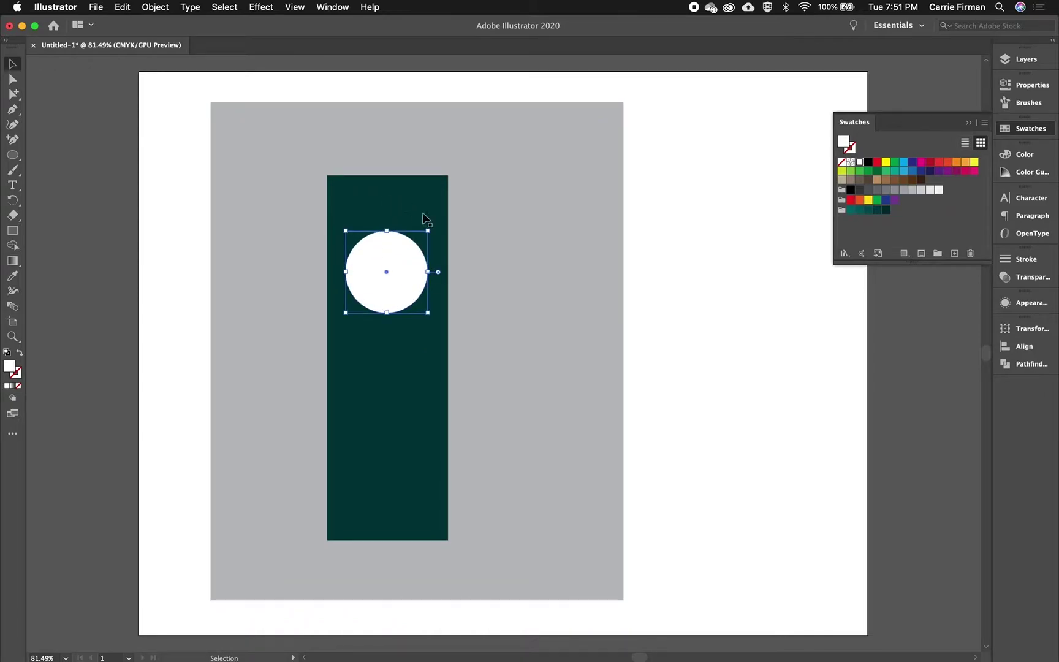
pyautogui.moveTo(402, 288); pyautogui.dragTo(407, 288)
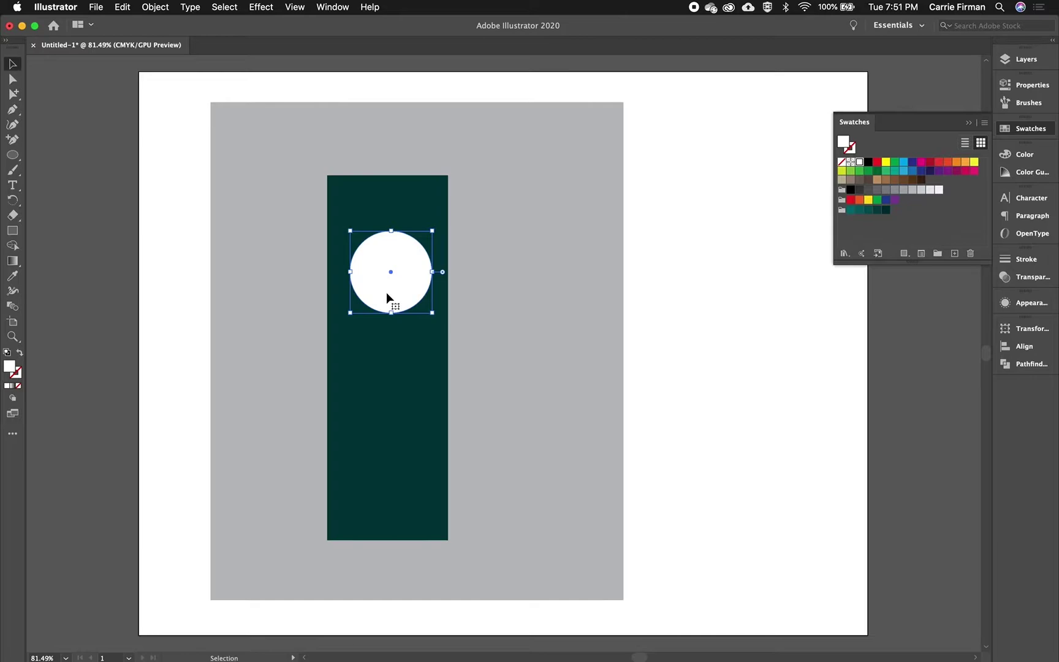
# - Select the circle with the teal bar and apply Horizontal Align Center
pyautogui.keyDown('shift'); pyautogui.click(399, 206); pyautogui.keyUp('shift')
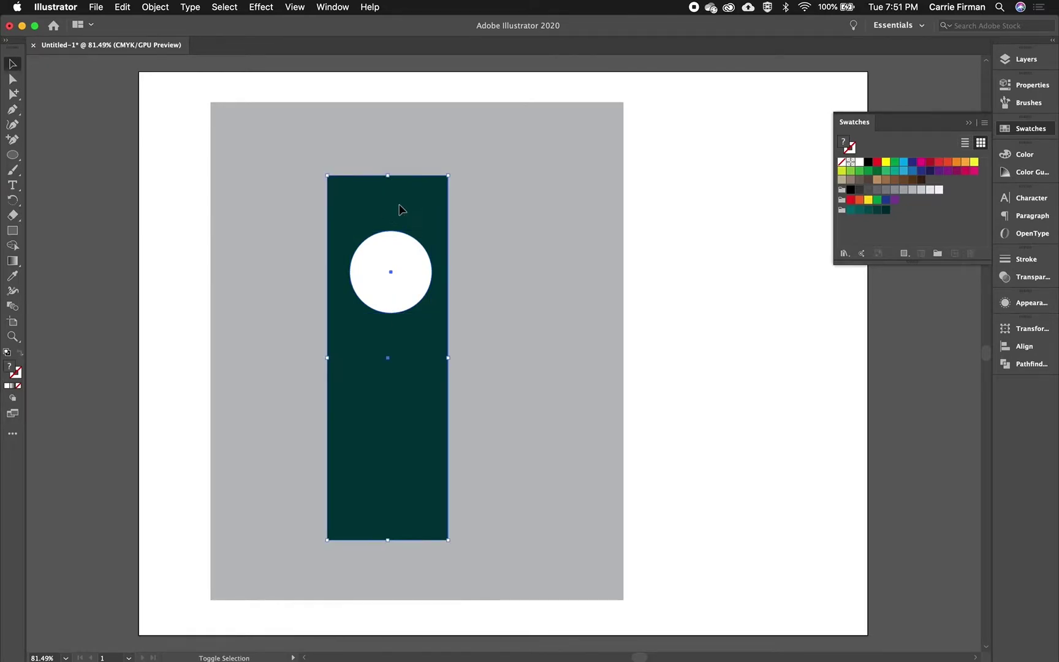
pyautogui.click(1022, 346)
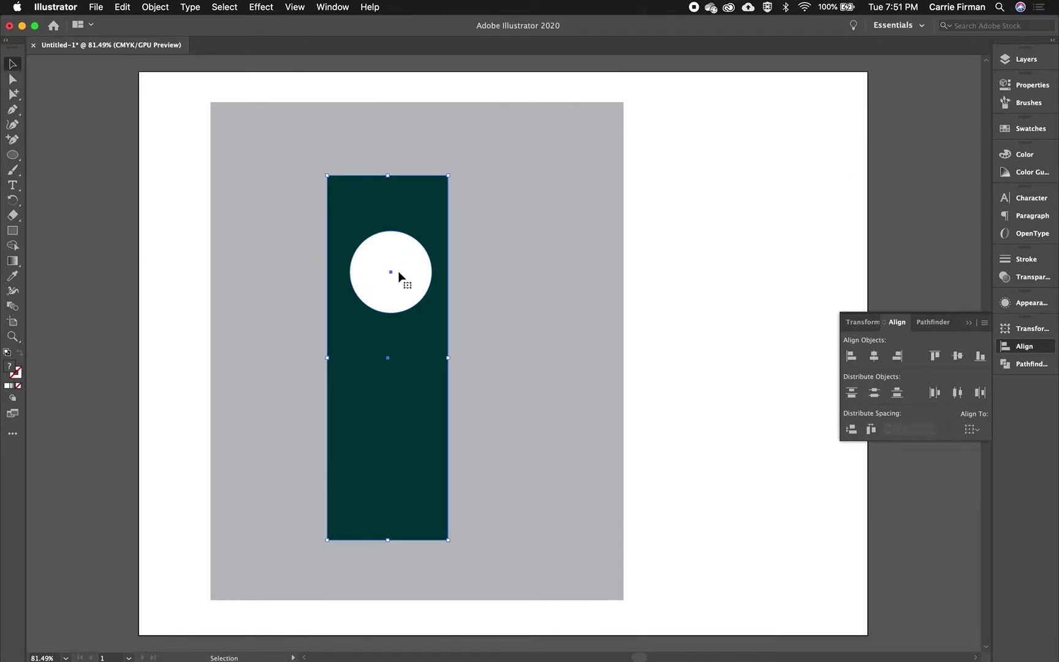
pyautogui.click(875, 356)
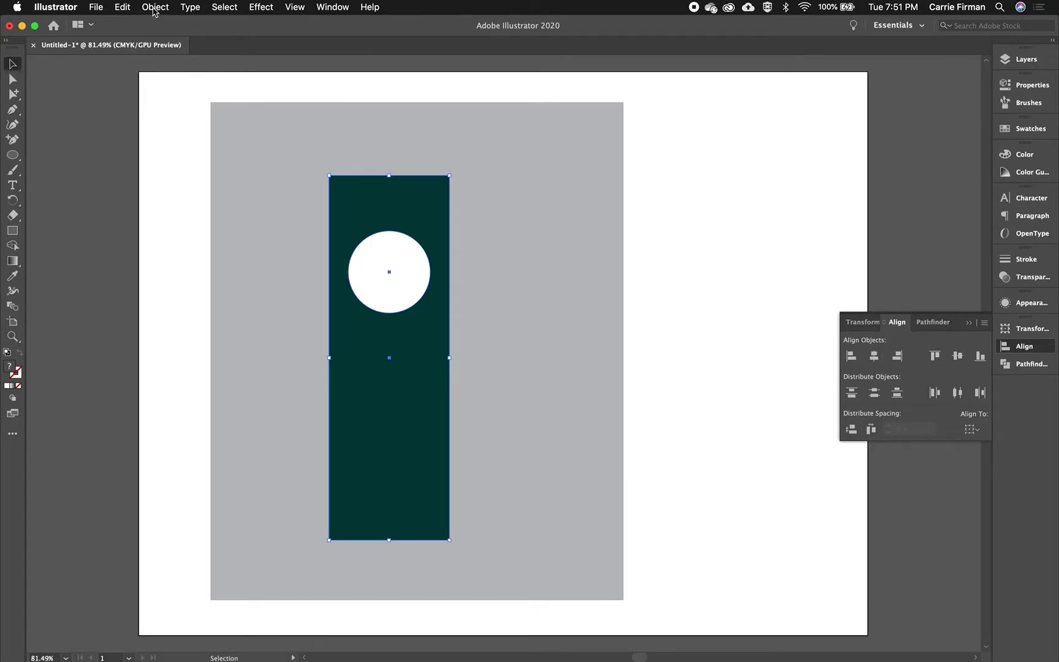
# - Make the circle and rectangle a compound path via Object > Compound Path > Make
pyautogui.click(154, 8)
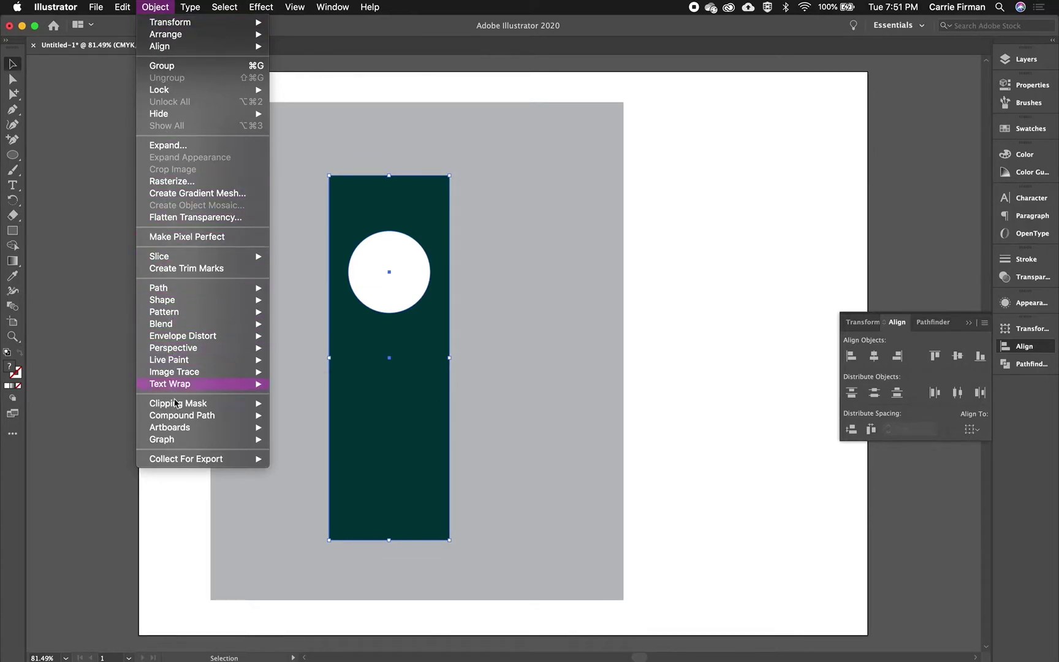
pyautogui.moveTo(227, 417)
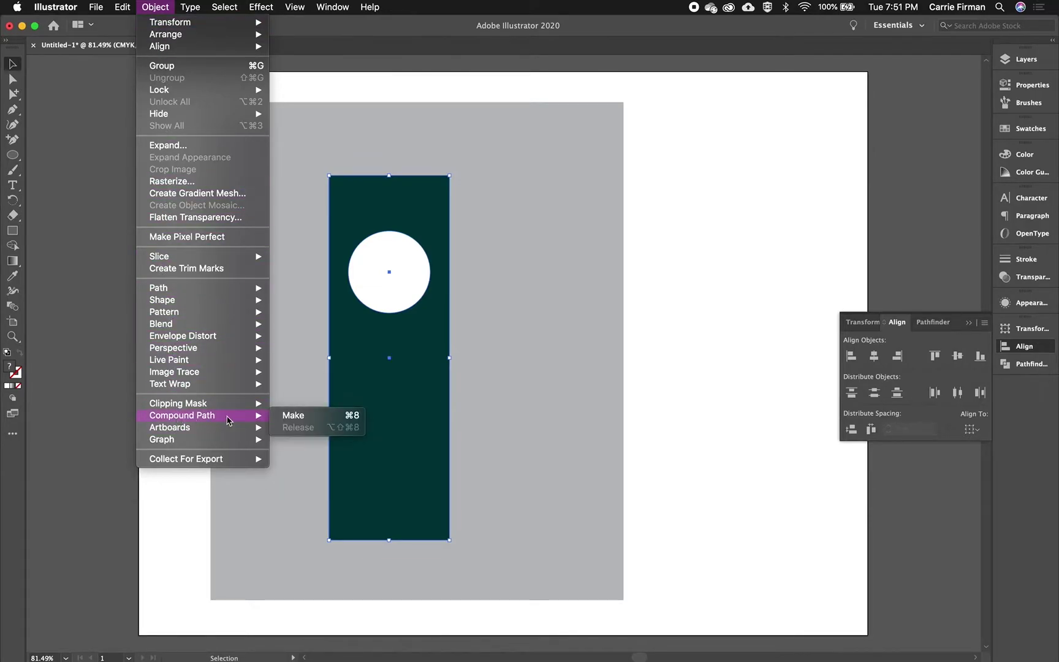
pyautogui.click(340, 421)
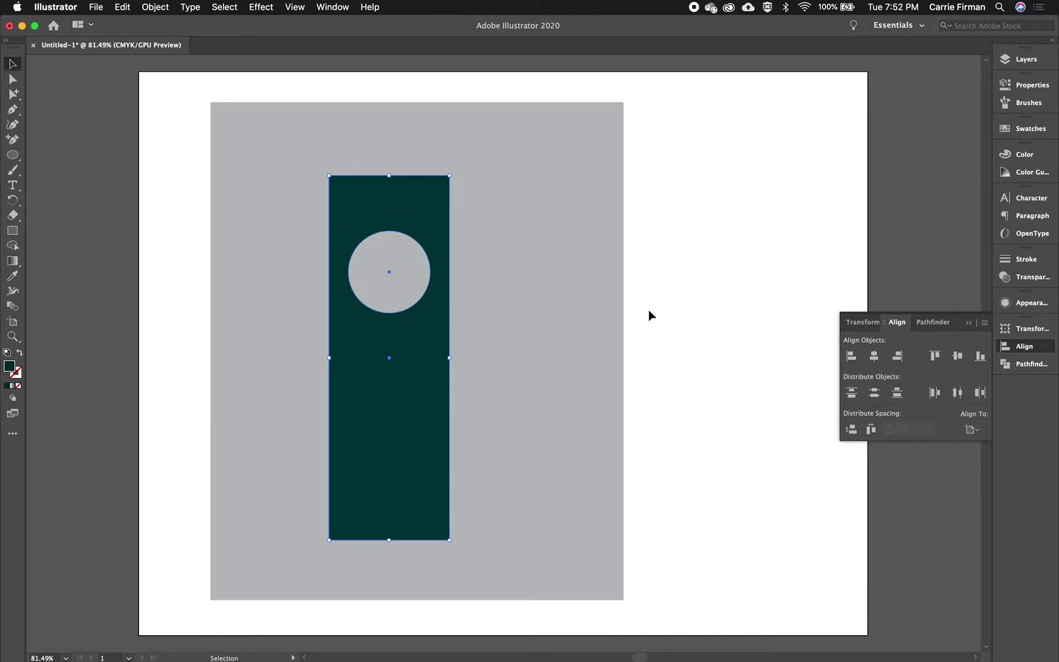
# - Drag the compound shape right and back to check the grey showing through the hole
pyautogui.click(635, 322)
pyautogui.moveTo(394, 410); pyautogui.dragTo(683, 428)
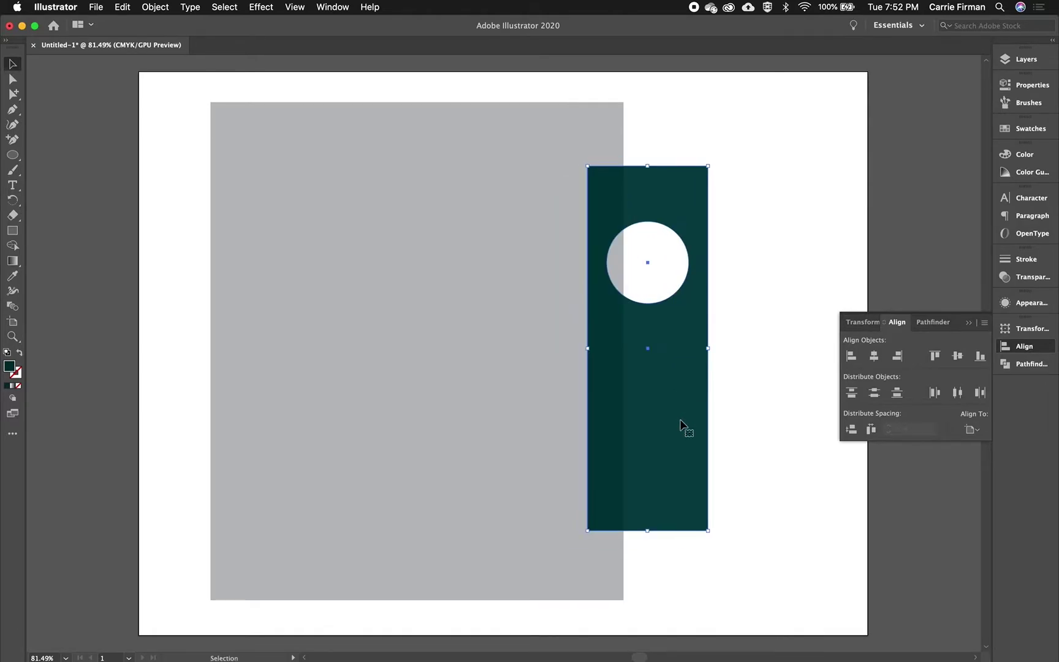
pyautogui.moveTo(664, 432); pyautogui.dragTo(440, 429)
# - Undo the moves and compound path so the solid white circle sits on the bar again
pyautogui.press('a')
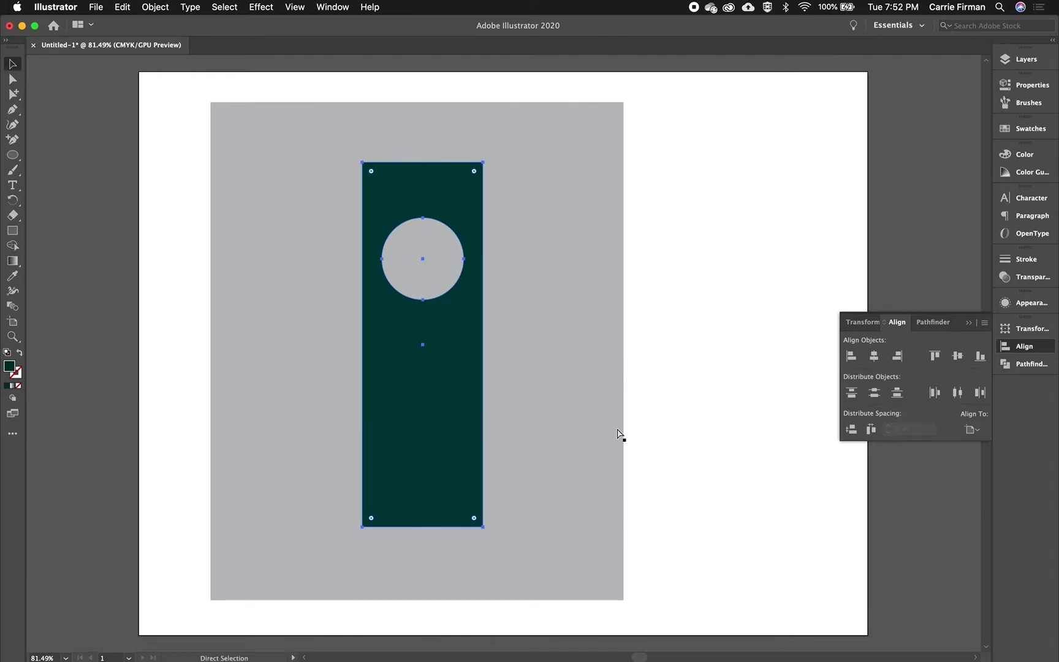
pyautogui.press('super+z')
pyautogui.press('super+z')
pyautogui.press('super+z')
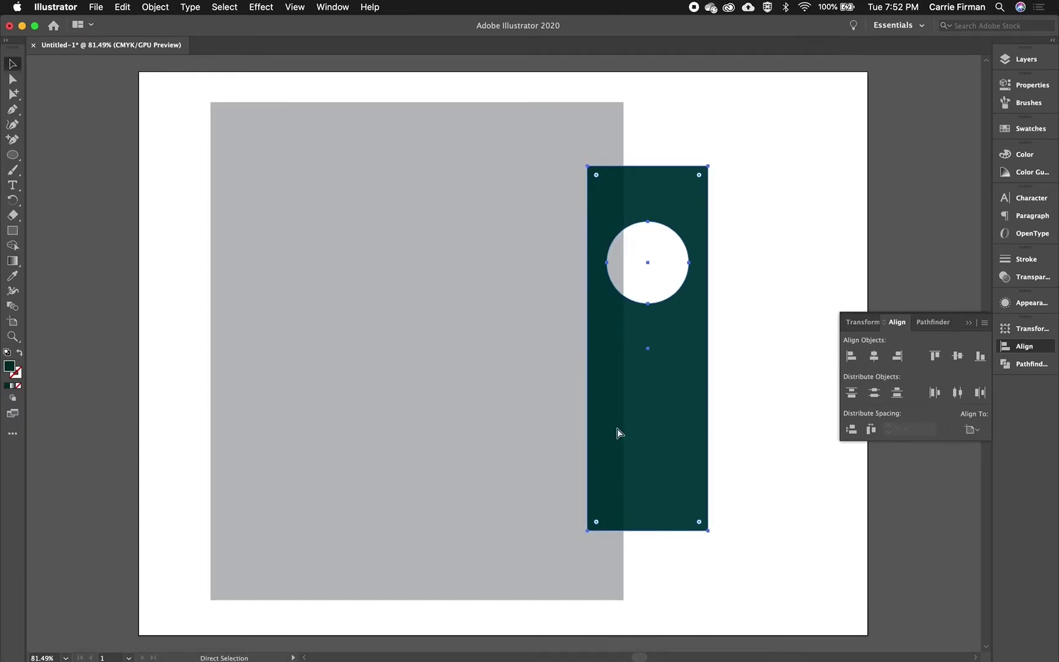
pyautogui.press('super+shift+z')
pyautogui.press('super+shift+z')
pyautogui.press('super+z')
pyautogui.press('super+shift+z')
pyautogui.press('super+shift+z')
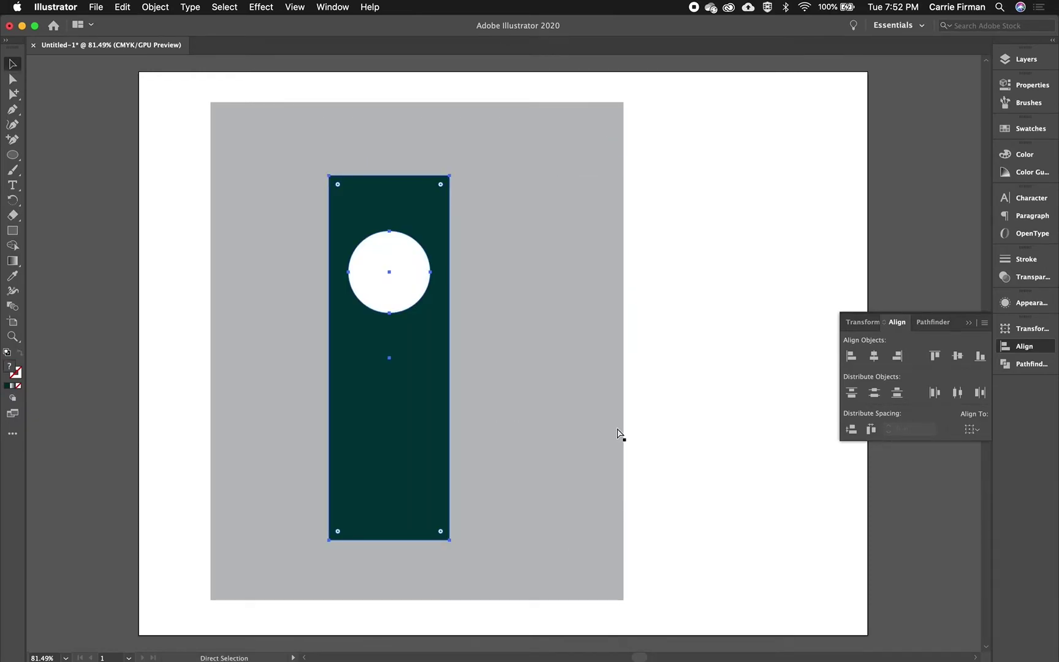
pyautogui.press('v')
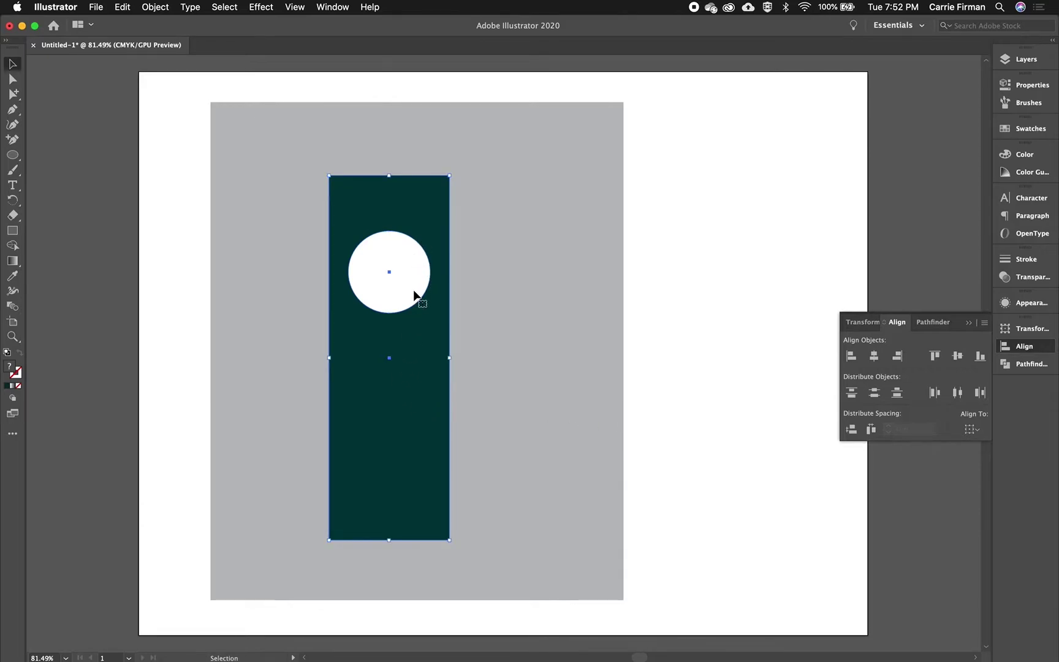
# - Cut the circle out of the rectangle with Pathfinder Minus Front and move the result
pyautogui.click(1033, 365)
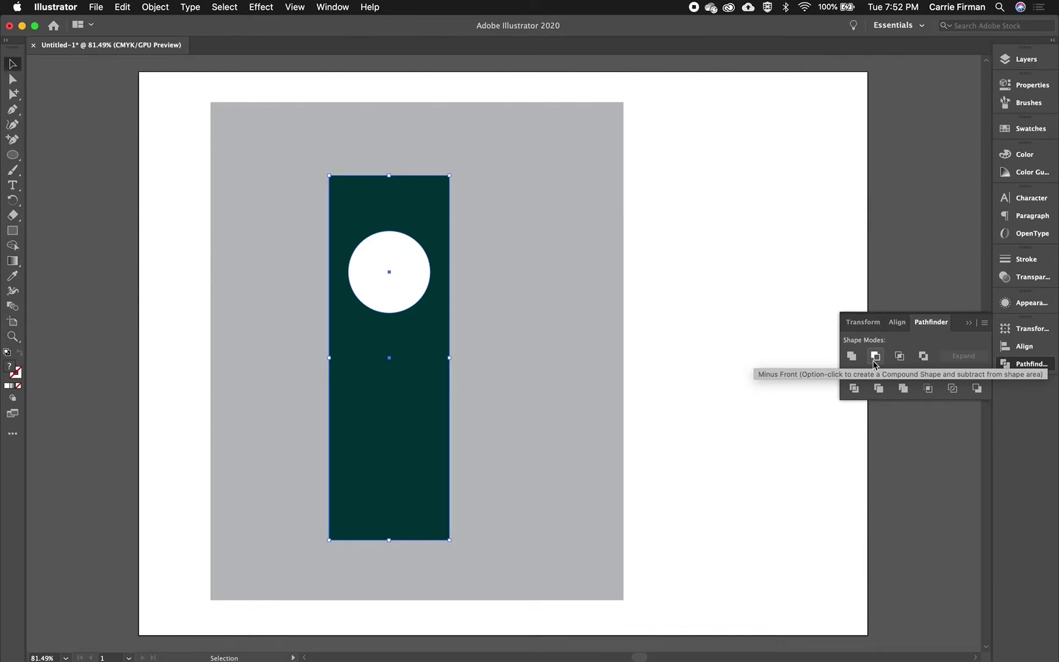
pyautogui.click(875, 357)
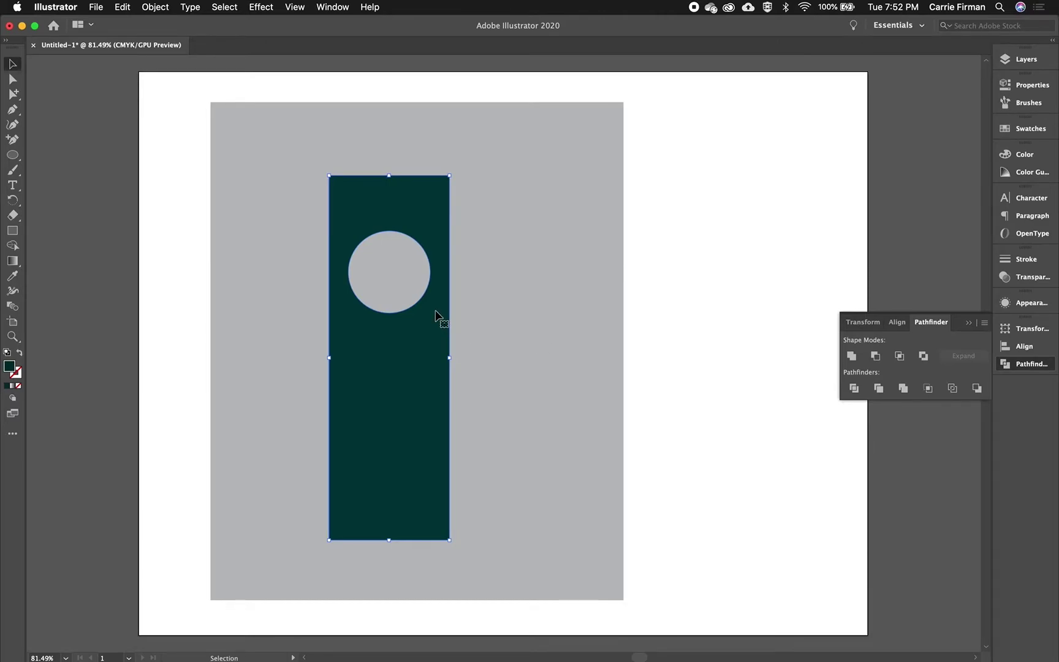
pyautogui.moveTo(425, 345); pyautogui.dragTo(455, 357)
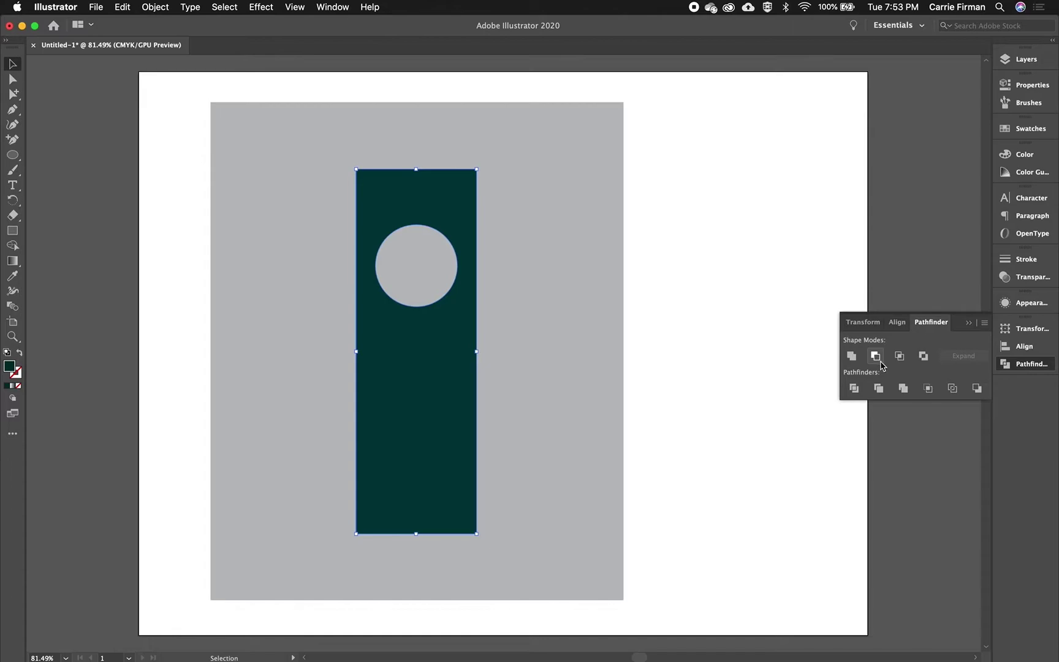
# - Undo the Minus Front cut to restore the separate white circle and rectangle
pyautogui.press('a')
pyautogui.press('super+z')
pyautogui.press('super+z')
pyautogui.press('super+z')
pyautogui.press('super+z')
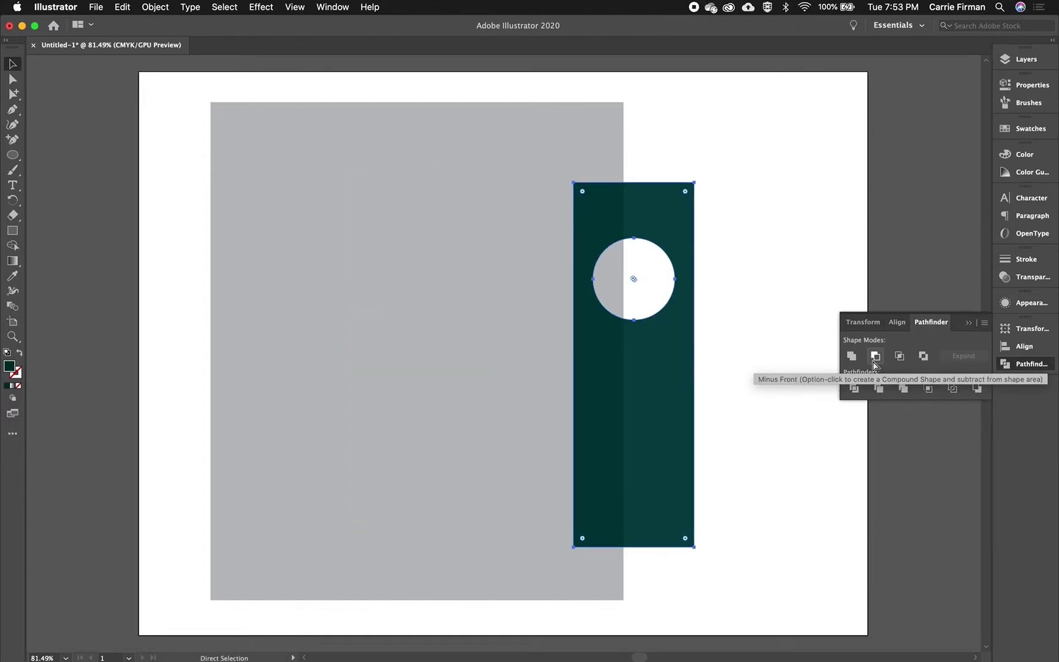
pyautogui.press('v')
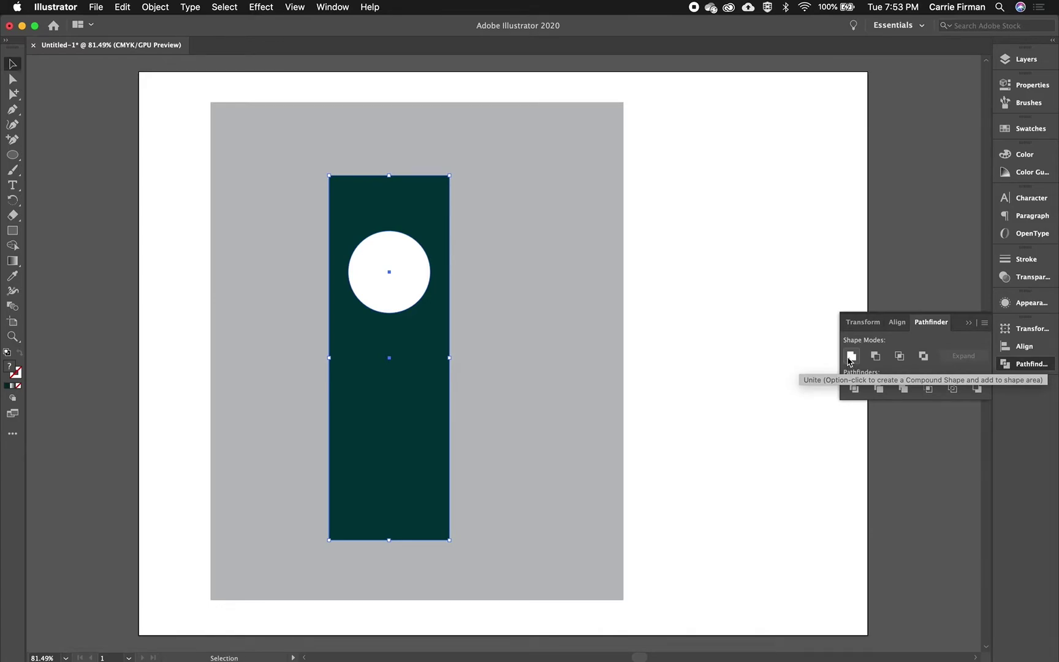
# - Move the white circle over the teal rectangle's right edge
pyautogui.click(696, 266)
pyautogui.moveTo(411, 287); pyautogui.dragTo(479, 333)
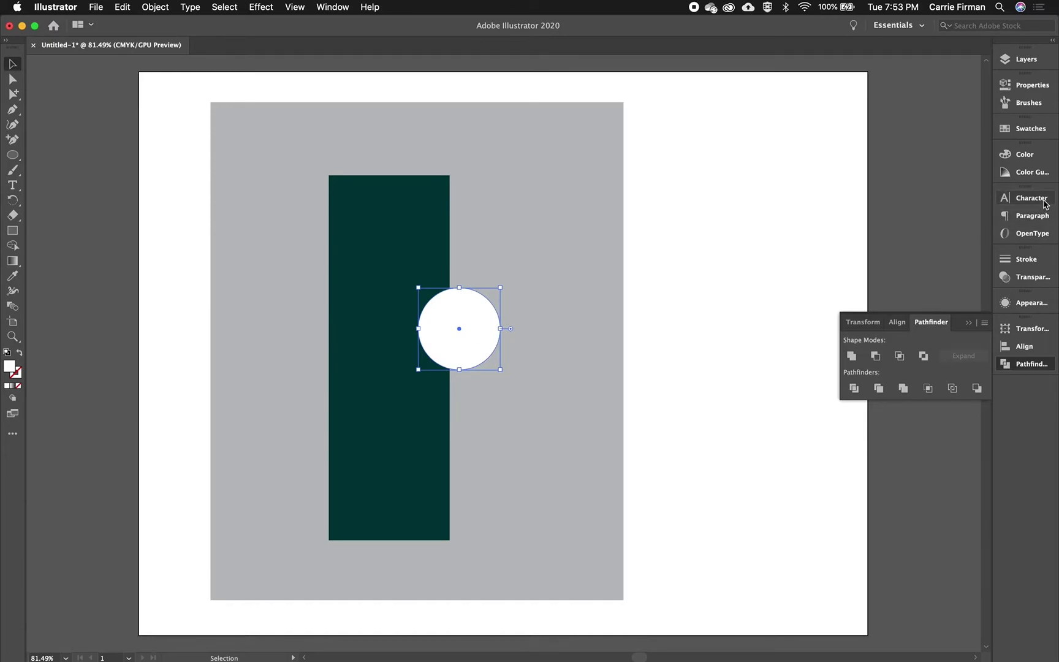
pyautogui.press('o')
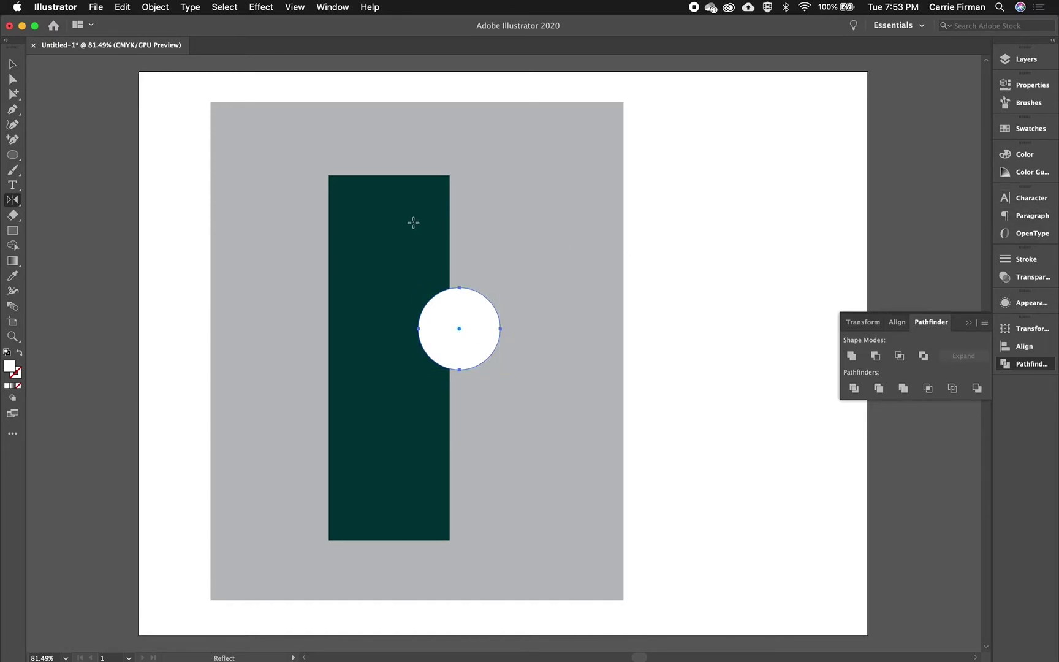
# - Copy the rectangle's dark teal fill onto the circle with the Eyedropper
pyautogui.press('i')
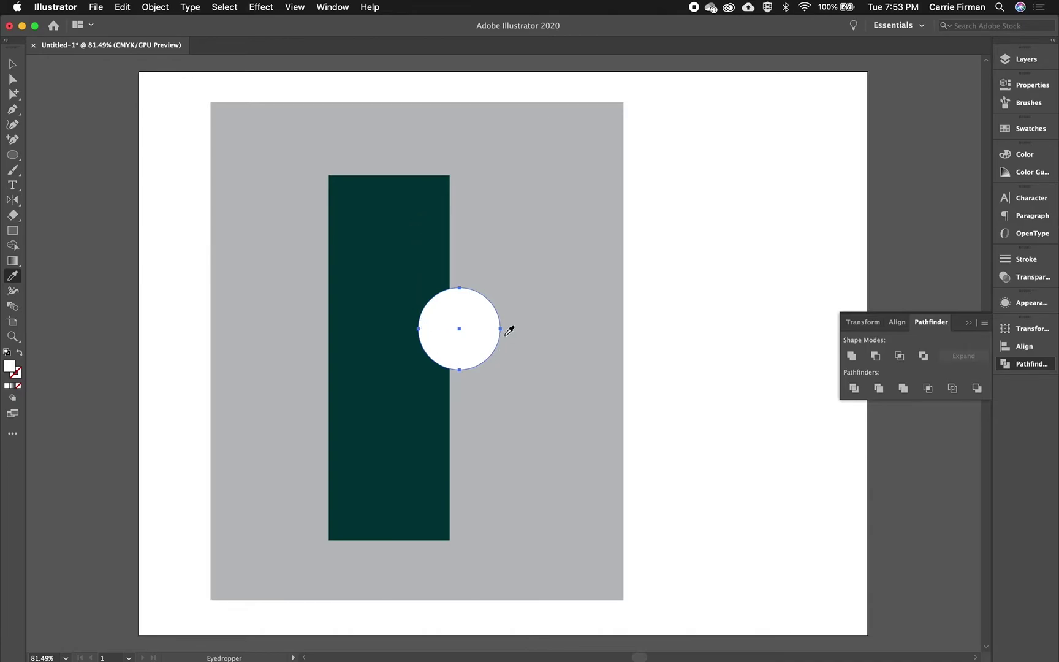
pyautogui.click(434, 234)
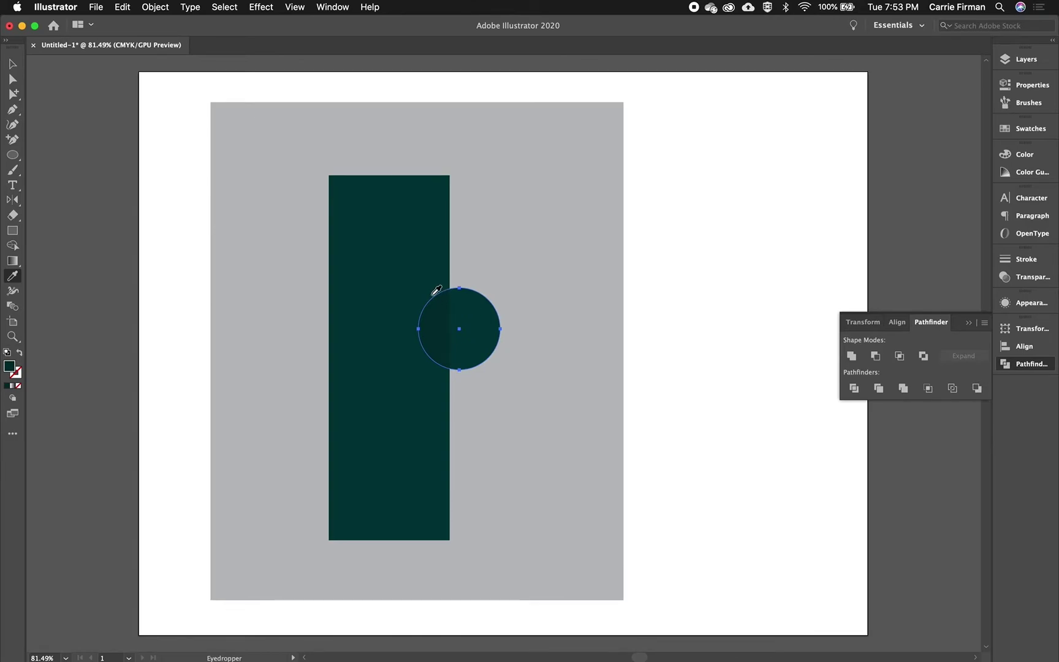
pyautogui.press('v')
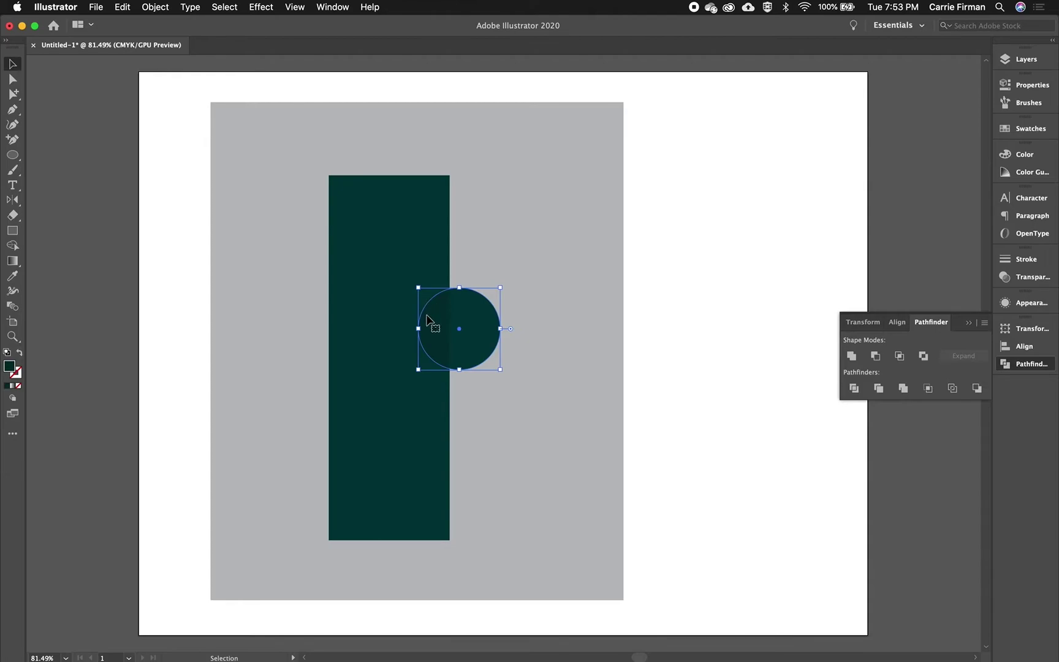
pyautogui.keyDown('shift'); pyautogui.click(391, 352); pyautogui.keyUp('shift')
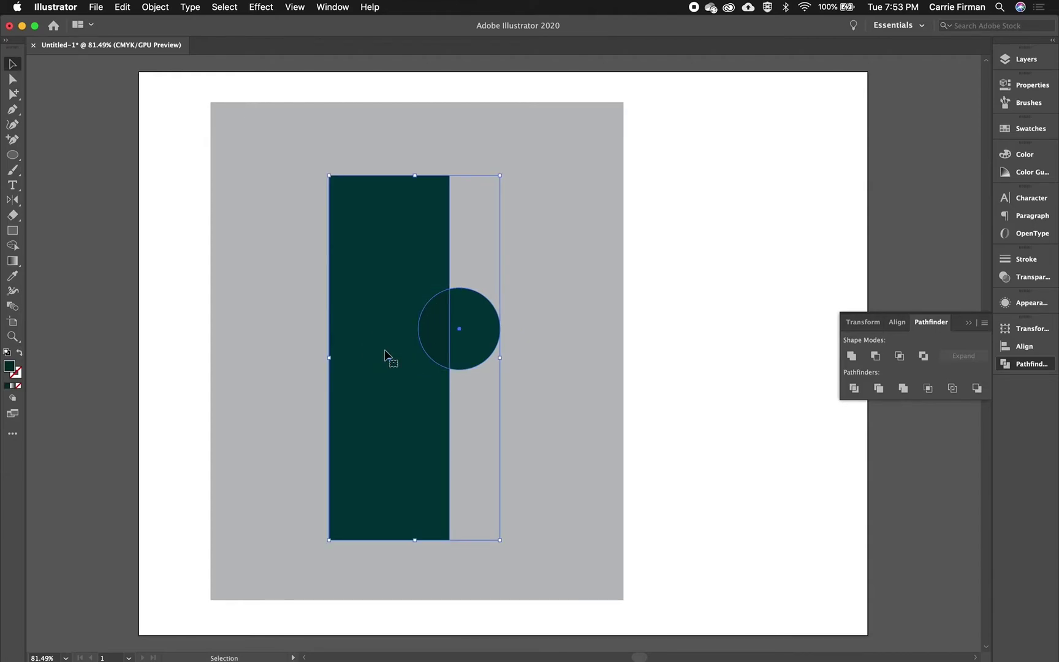
pyautogui.click(852, 357)
pyautogui.click(629, 339)
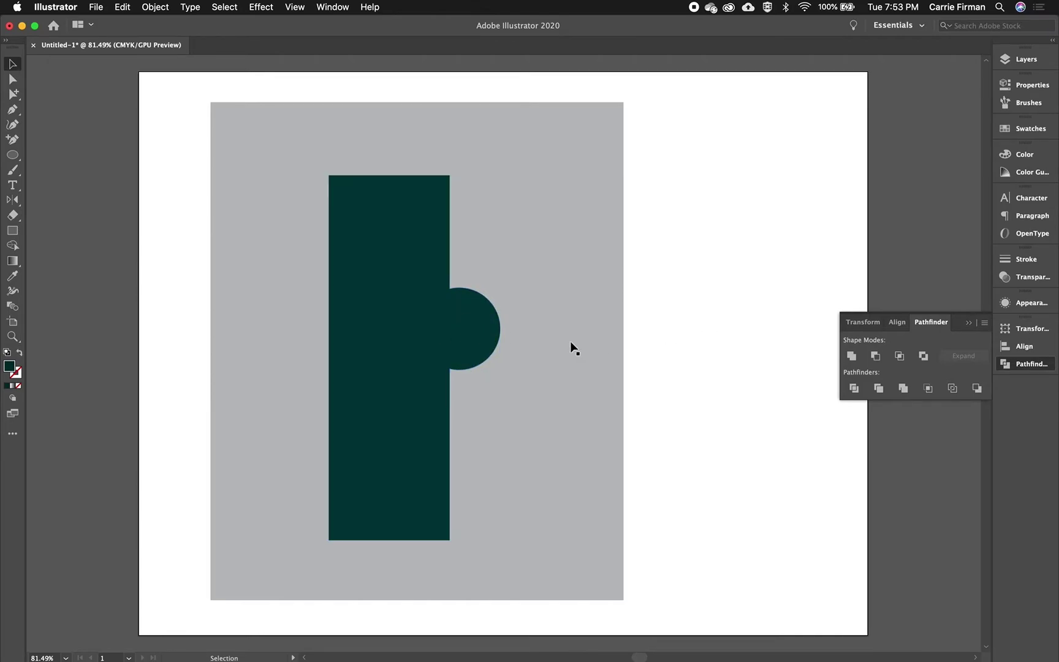
pyautogui.click(433, 361)
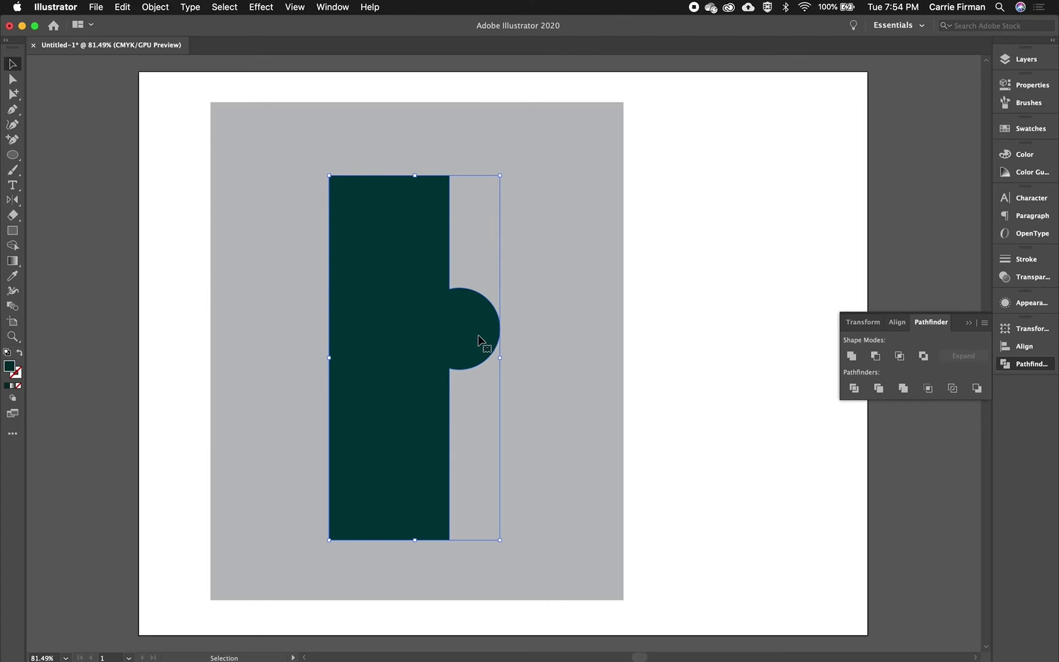
pyautogui.press('super+z')
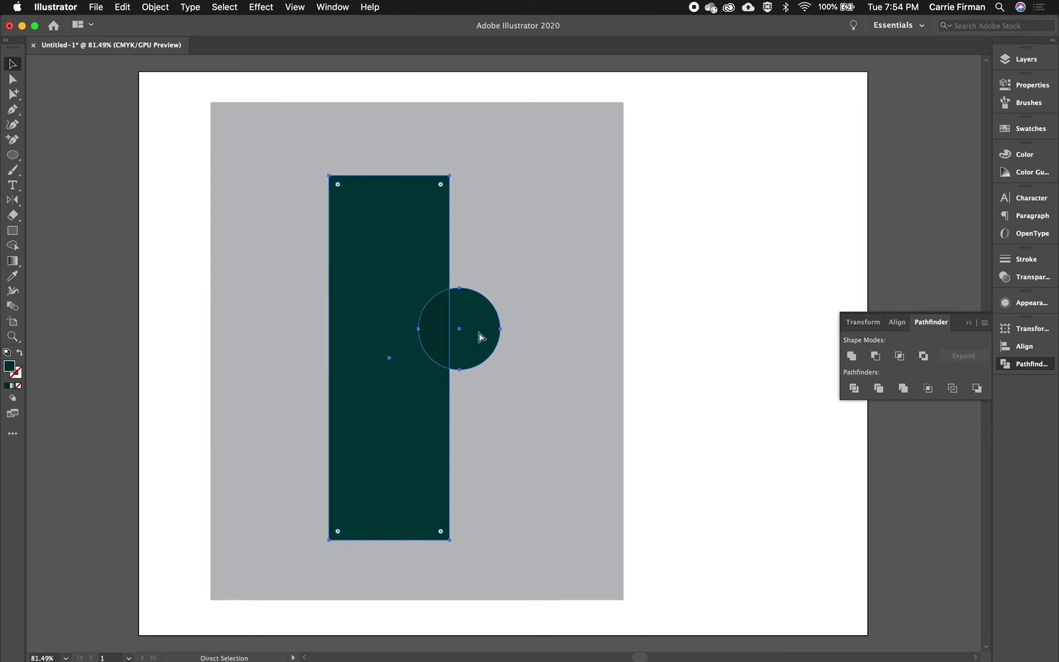
# - Make the circle white, place it on the bar and duplicate two copies evenly below
pyautogui.click(653, 337)
pyautogui.click(469, 338)
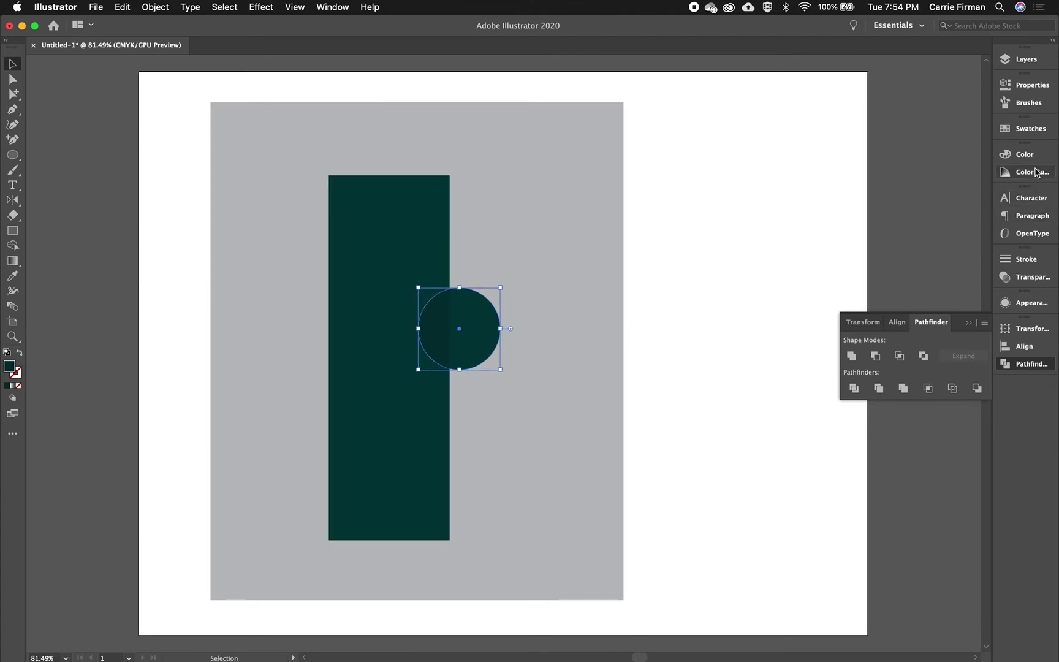
pyautogui.click(1030, 129)
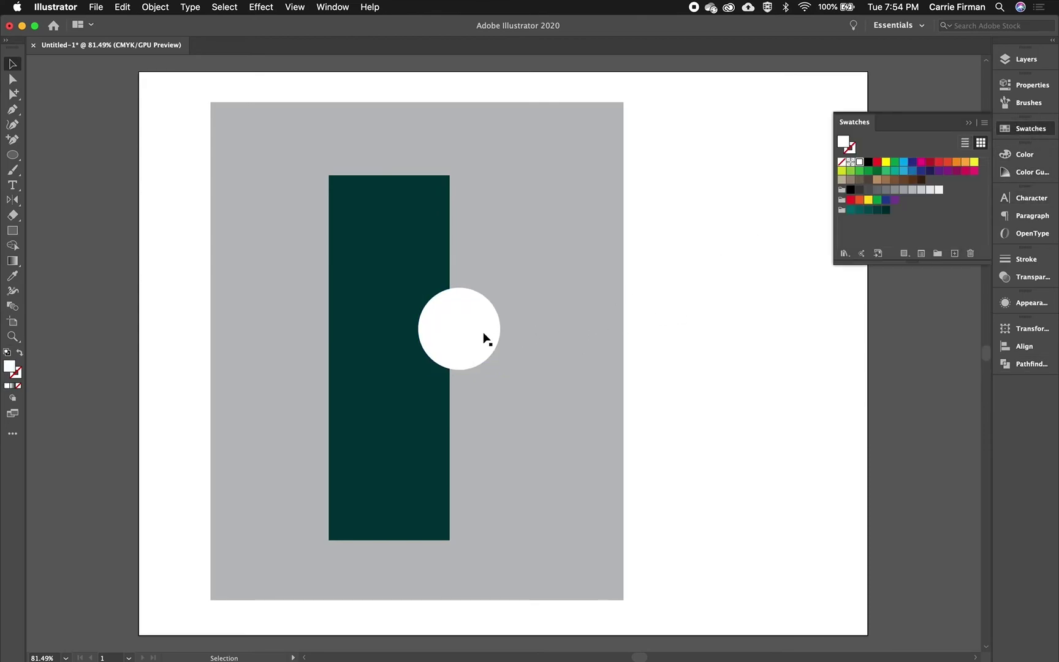
pyautogui.click(390, 244)
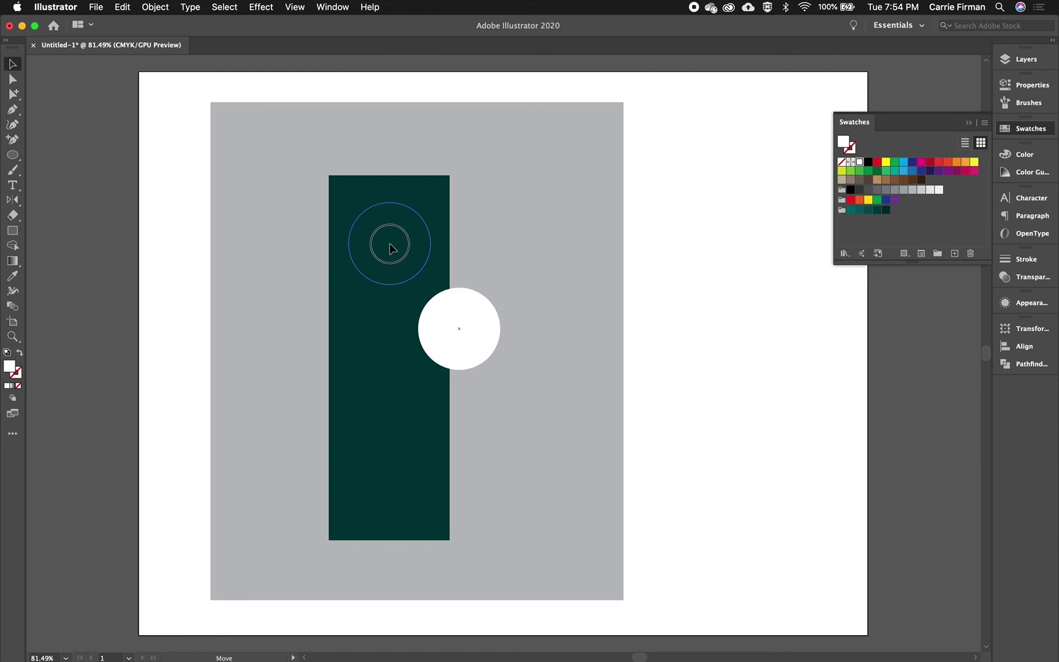
pyautogui.moveTo(390, 244); pyautogui.dragTo(390, 244)
pyautogui.moveTo(404, 268); pyautogui.dragTo(405, 365)
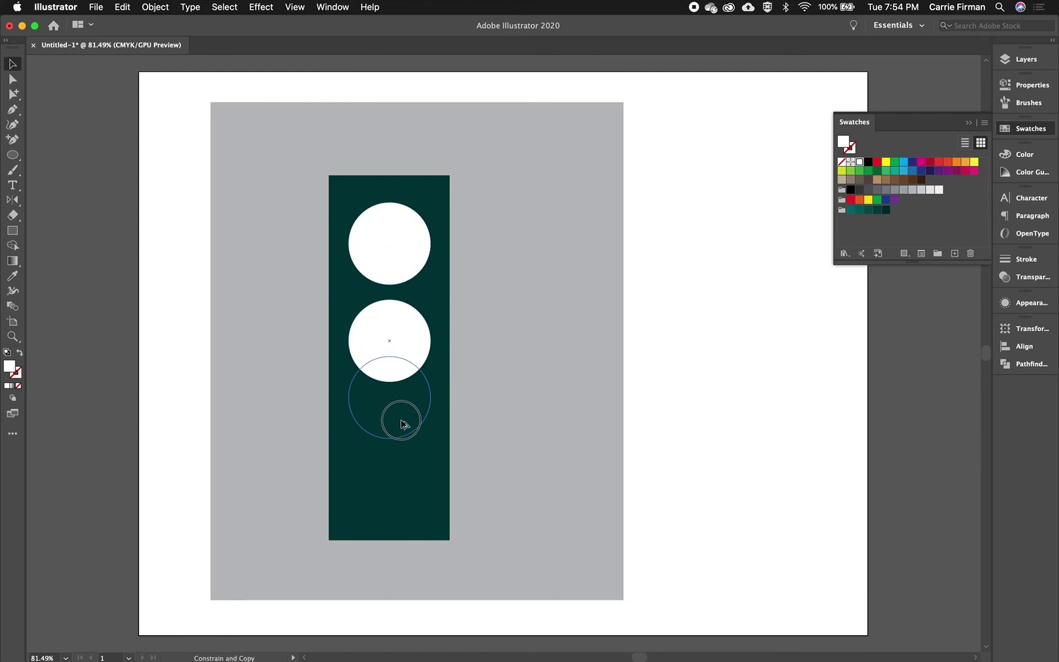
pyautogui.moveTo(401, 423); pyautogui.dragTo(401, 452)
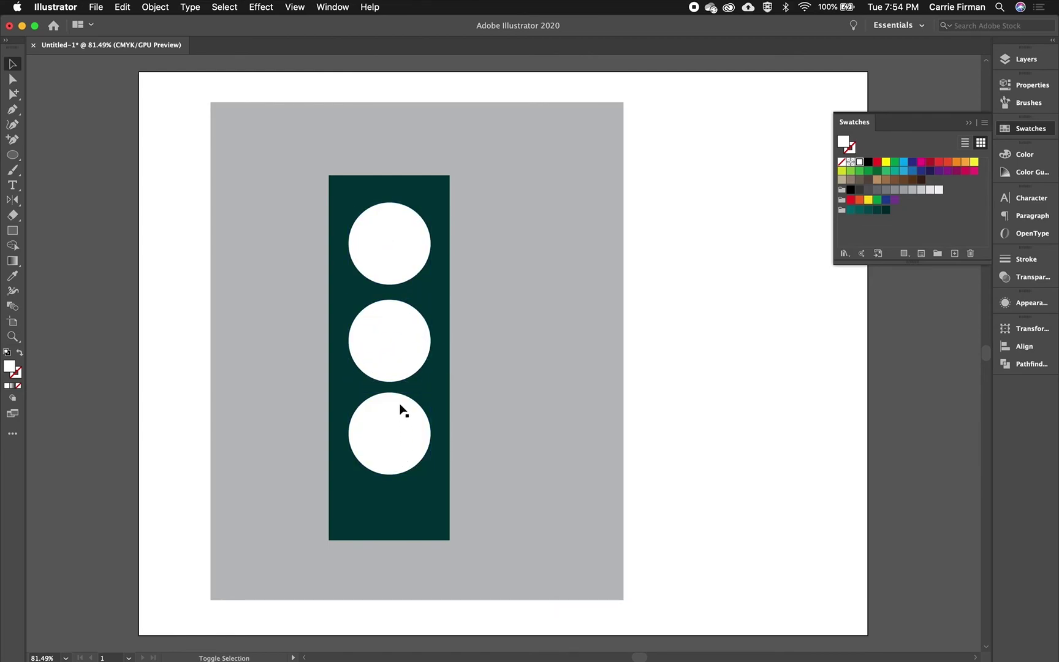
# - Select the three white circles together with the green bar
pyautogui.click(391, 246)
pyautogui.keyDown('shift'); pyautogui.click(397, 337); pyautogui.keyUp('shift')
pyautogui.keyDown('shift'); pyautogui.click(403, 429); pyautogui.keyUp('shift')
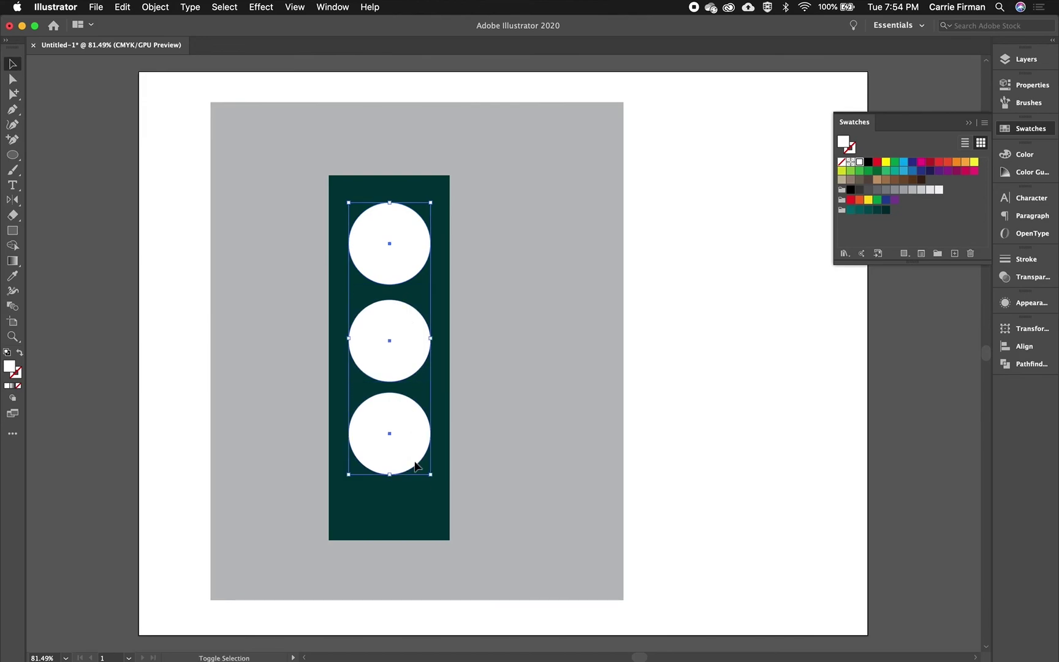
pyautogui.keyDown('shift'); pyautogui.click(428, 502); pyautogui.keyUp('shift')
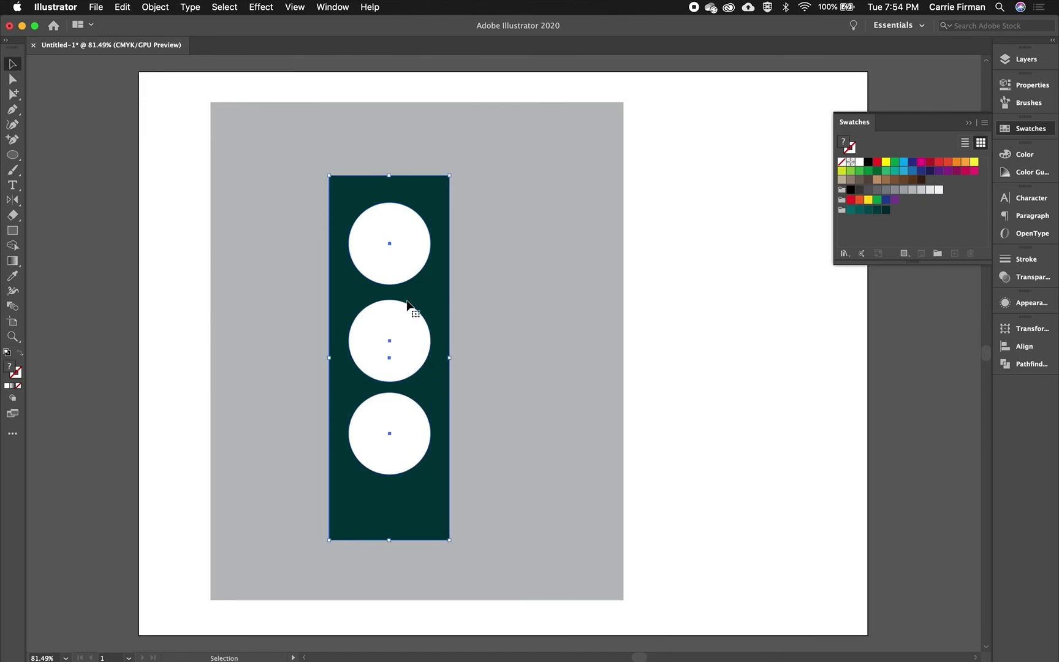
pyautogui.click(155, 7)
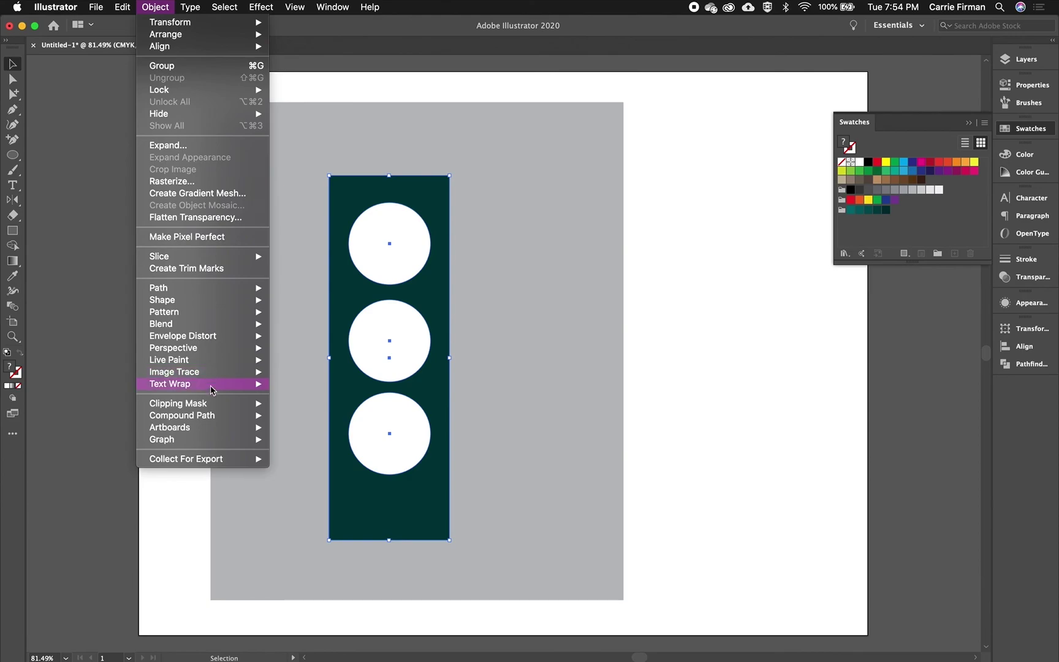
# - Make the bar and three circles one compound path via Object > Compound Path > Make
pyautogui.moveTo(213, 415)
pyautogui.click(293, 419)
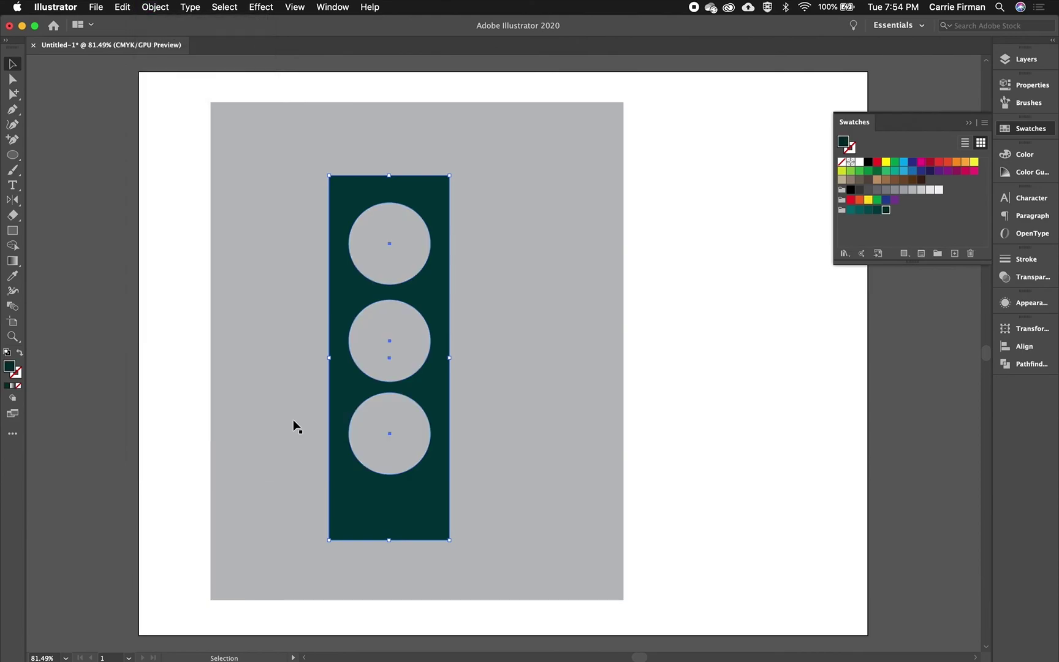
pyautogui.click(669, 264)
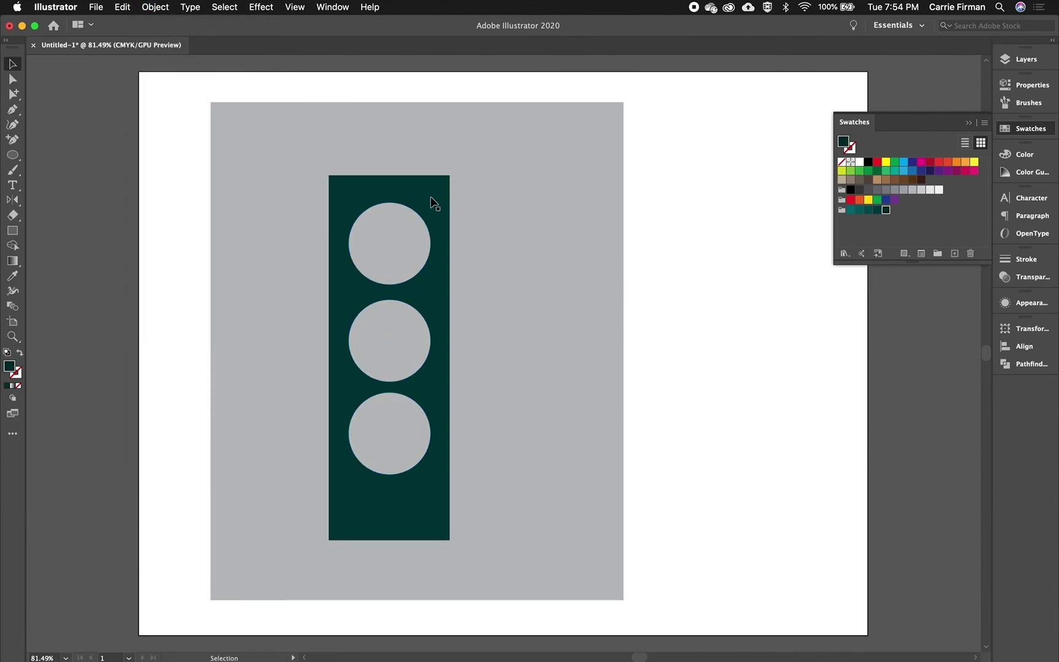
# - Reposition the compound shape slightly right on the grey background
pyautogui.moveTo(428, 195); pyautogui.dragTo(659, 192)
pyautogui.moveTo(662, 510); pyautogui.dragTo(478, 501)
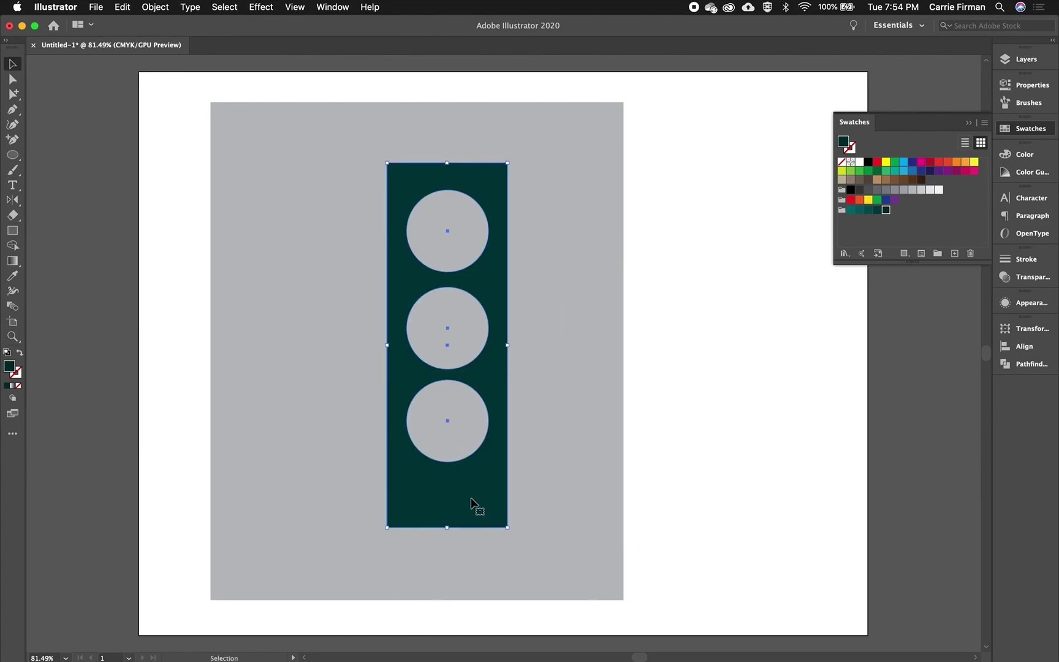
pyautogui.click(1019, 367)
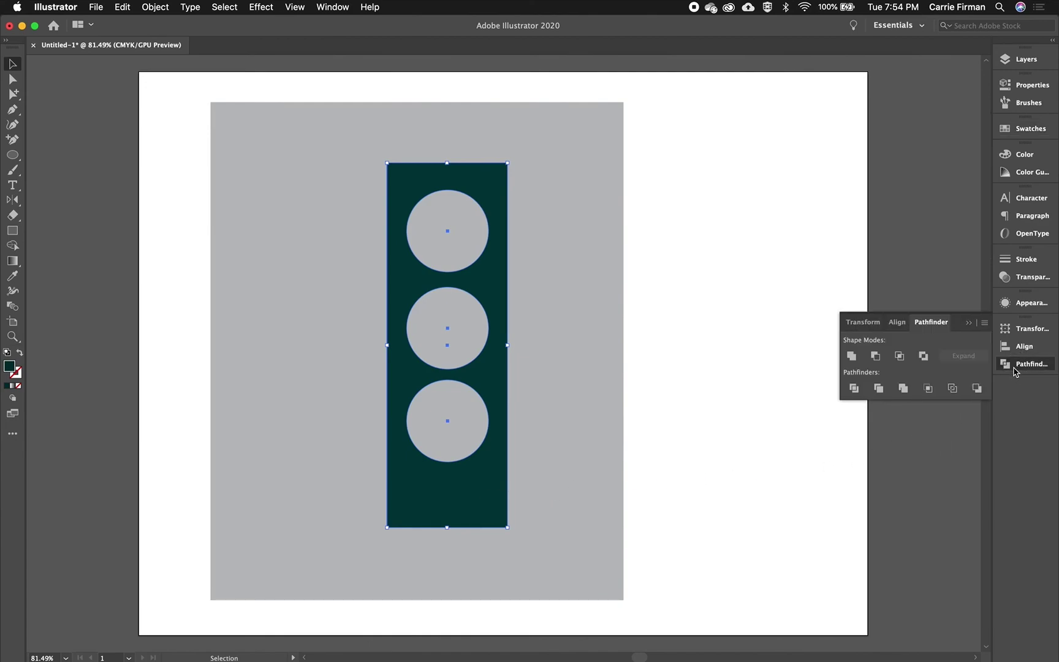